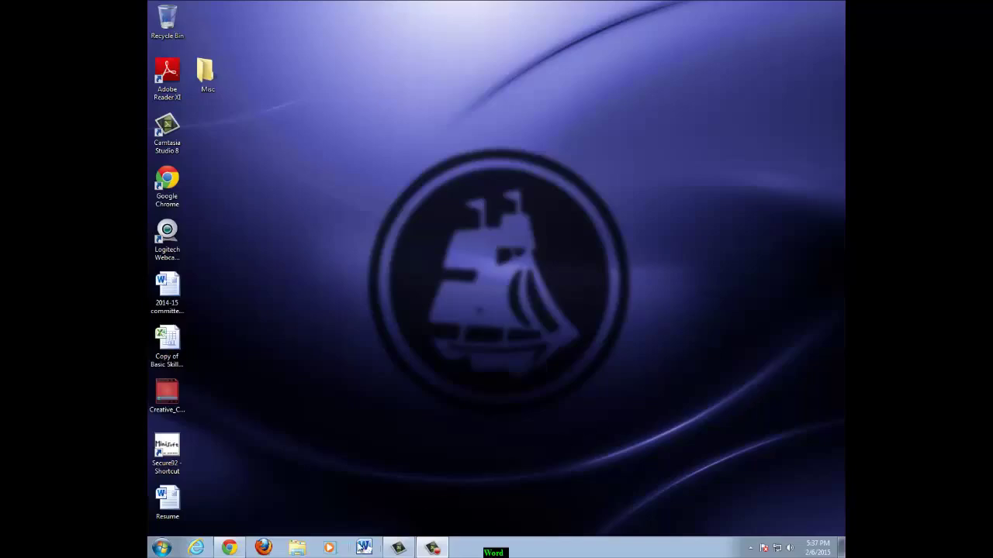
Launch Word from the taskbar with a new blank document
{"action": "left_click", "coordinate": [364, 547]}
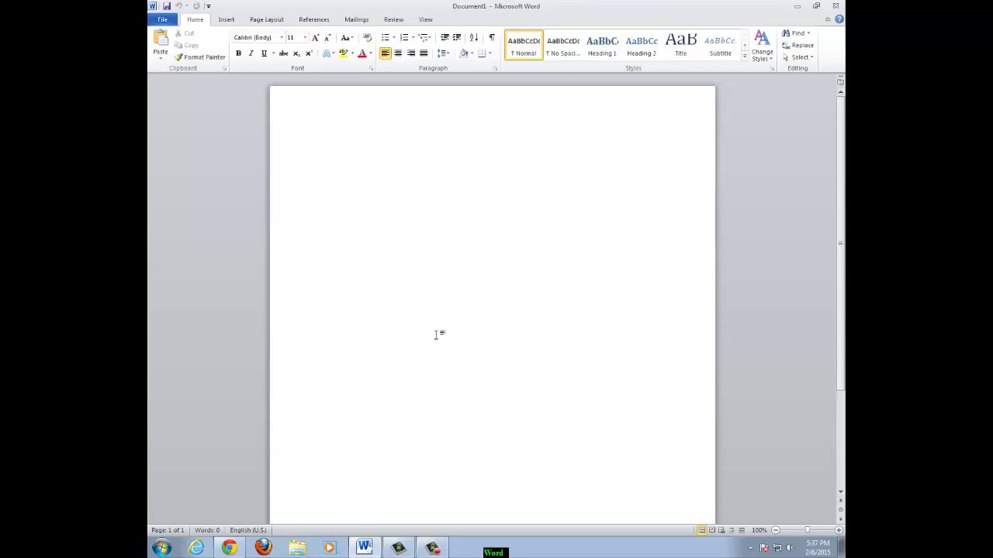
Enter the author's name on line one, then start an indented paragraph 'There are many causes of stress...'
{"action": "type", "text": "keri Karl"}
{"action": "key", "text": "Return"}
{"action": "key", "text": "Tab"}
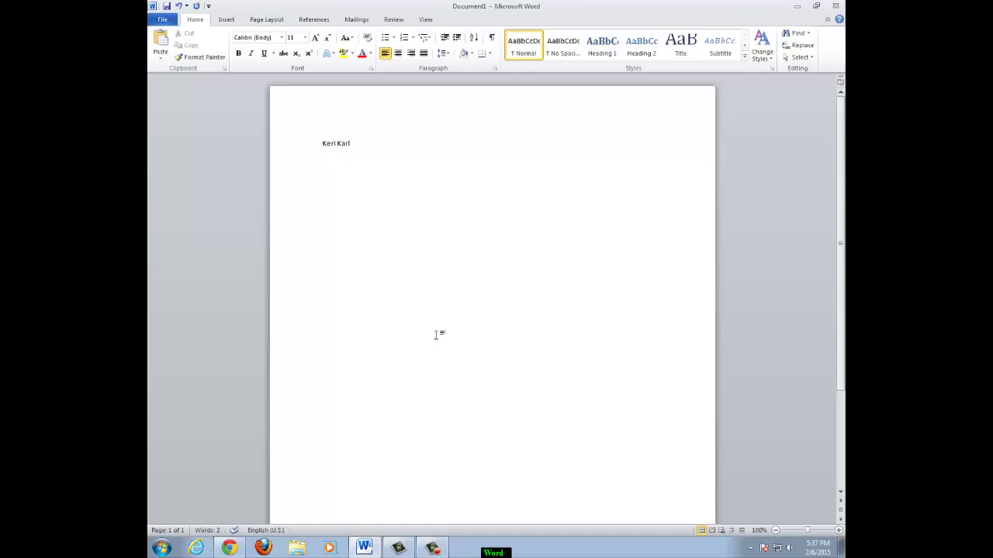
{"action": "type", "text": "There are many causes of stress."}
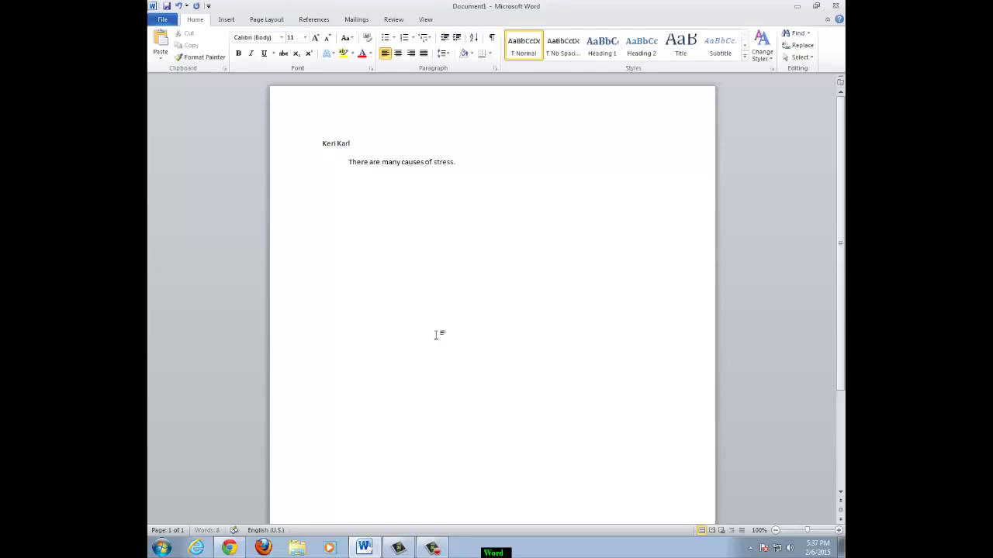
{"action": "type", "text": " Famili"}
{"action": "key", "text": "BackSpace"}
{"action": "type", "text": "yu"}
{"action": "key", "text": "BackSpace"}
{"action": "type", "text": ", work, and school can all cause stress. It is impor"}
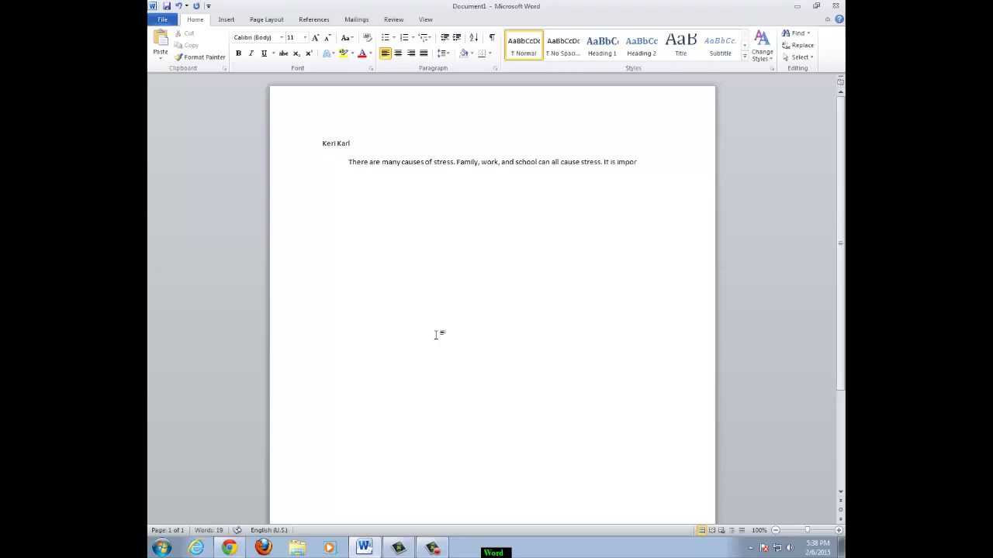
{"action": "type", "text": "nta"}
{"action": "type", "text": "nt"}
{"action": "type", "text": " to understand what causes stress."}
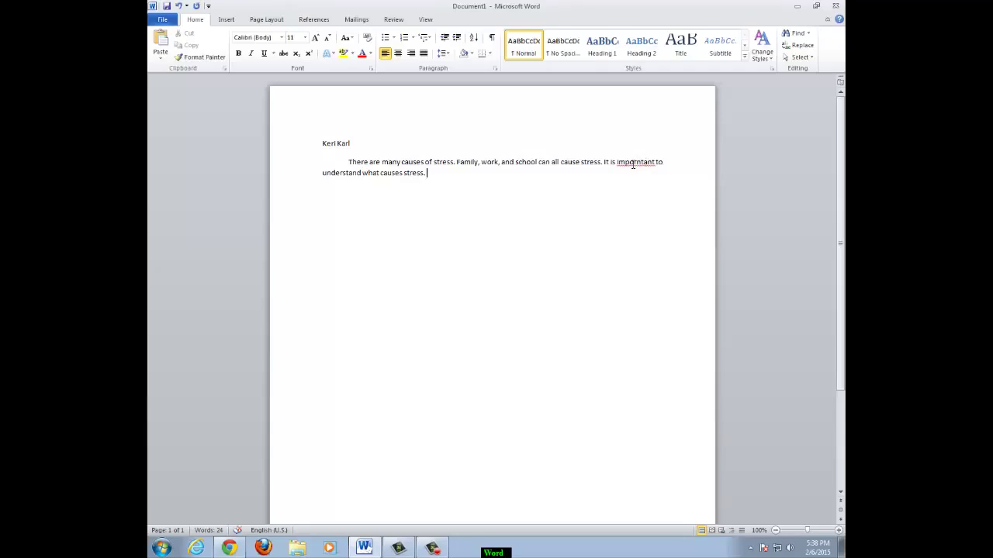
Fix the misspelled 'imporntant' to 'important' using the spelling suggestion
{"action": "right_click", "coordinate": [633, 164]}
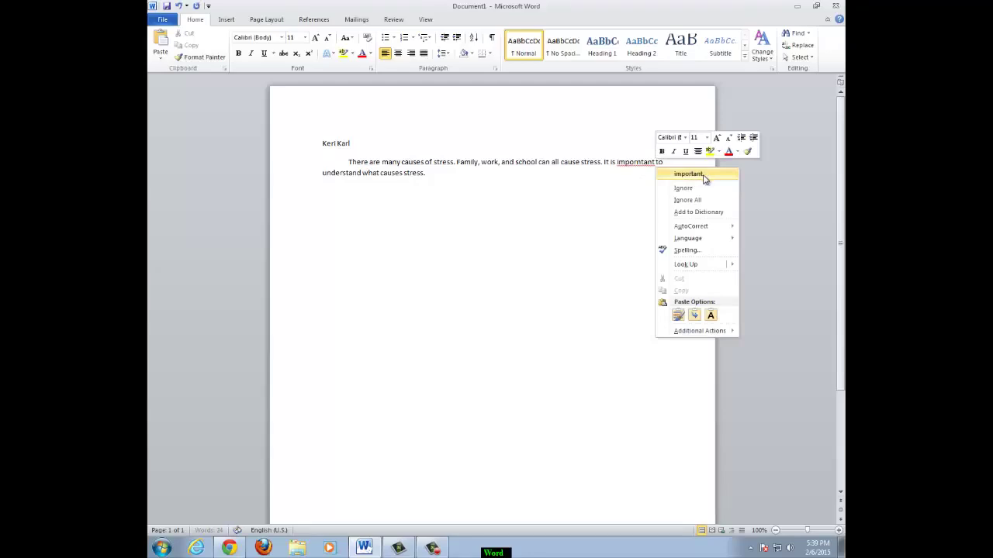
{"action": "left_click", "coordinate": [688, 174]}
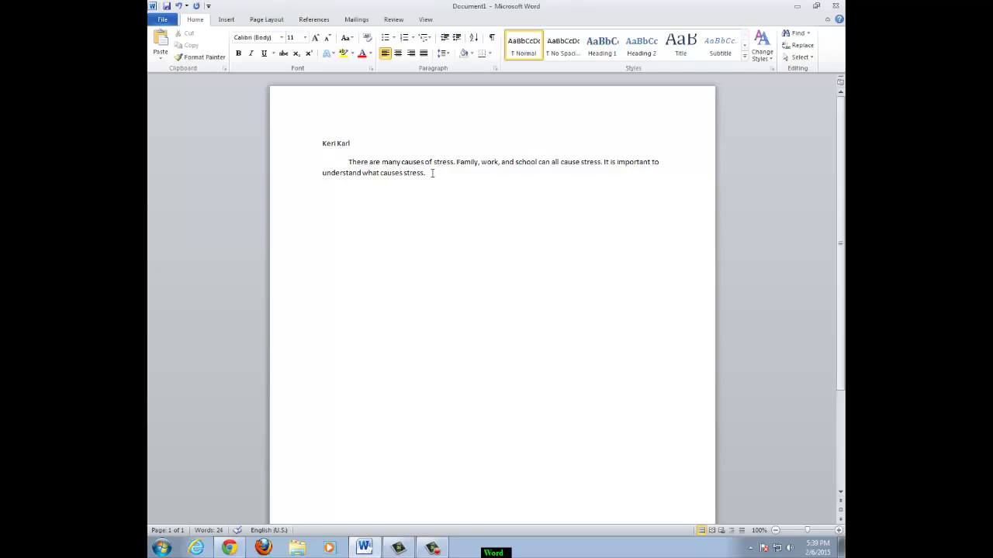
Add the sentence 'If you understand what causes you stress, you can cope with and prevent stress.'
{"action": "type", "text": "If you understand what causes you stress, you can cope with and prevent"}
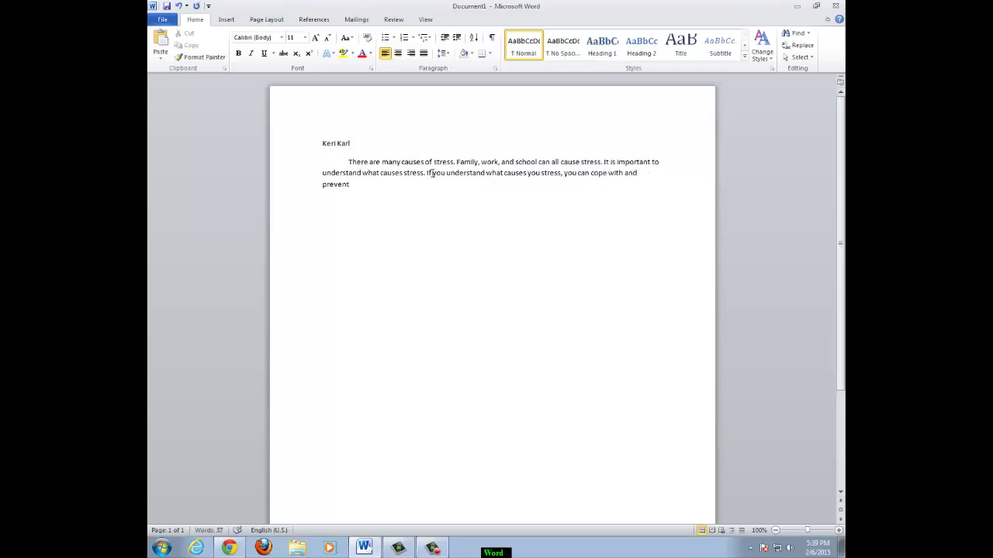
{"action": "type", "text": " stress."}
Format the stress paragraph as Algerian, 22 pt, light blue, then reselect it
{"action": "left_click_drag", "start_coordinate": [377, 185], "coordinate": [358, 165]}
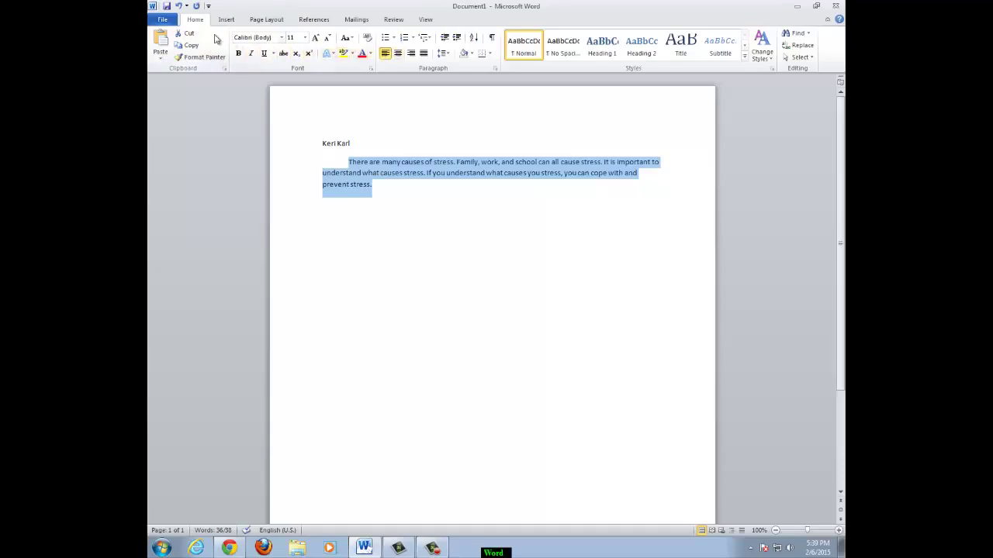
{"action": "left_click", "coordinate": [281, 37]}
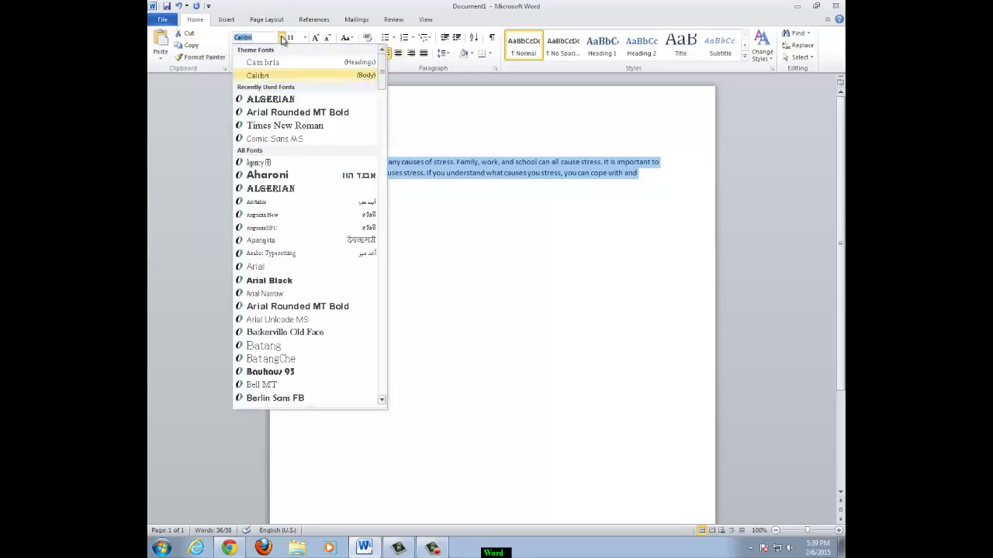
{"action": "left_click", "coordinate": [283, 100]}
{"action": "left_click", "coordinate": [305, 37]}
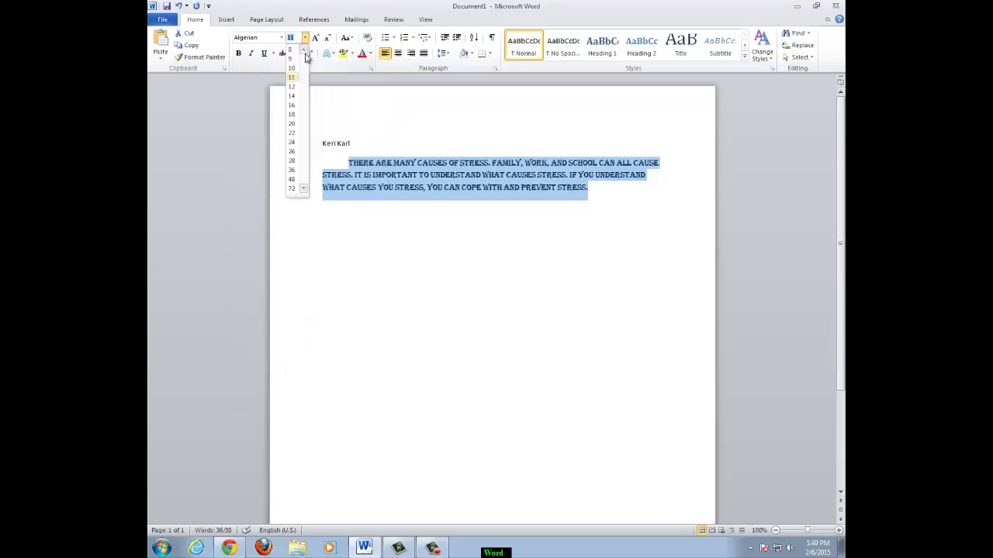
{"action": "left_click", "coordinate": [291, 132]}
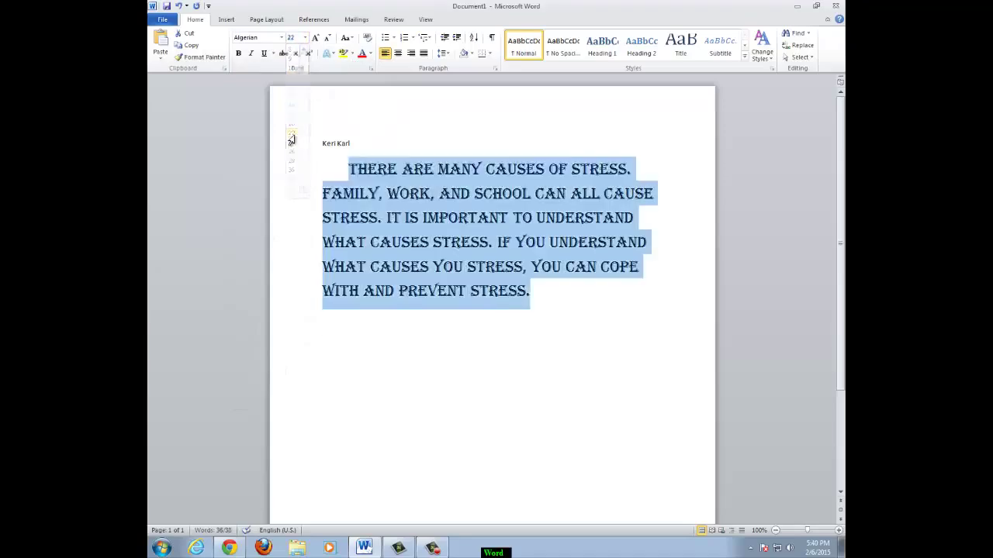
{"action": "left_click", "coordinate": [370, 54]}
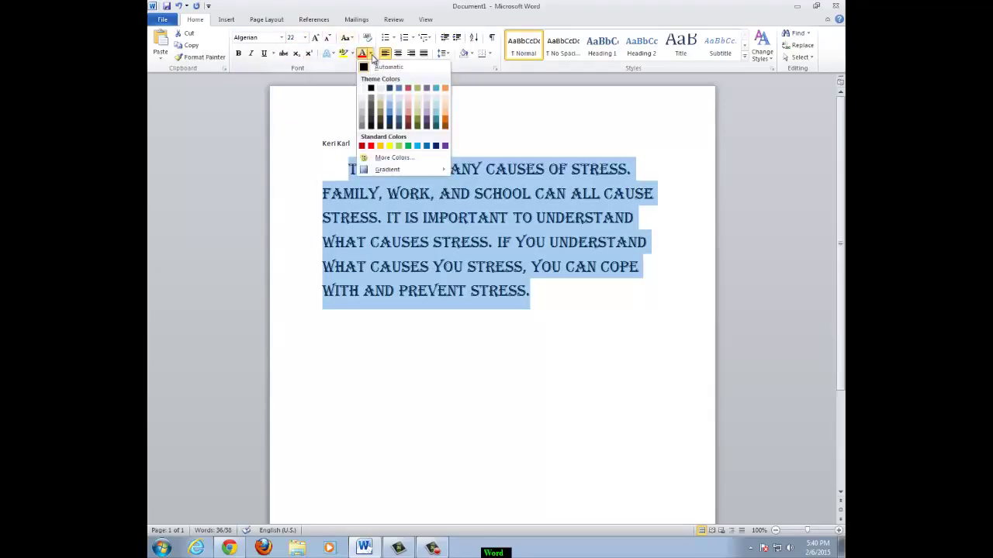
{"action": "left_click", "coordinate": [393, 115]}
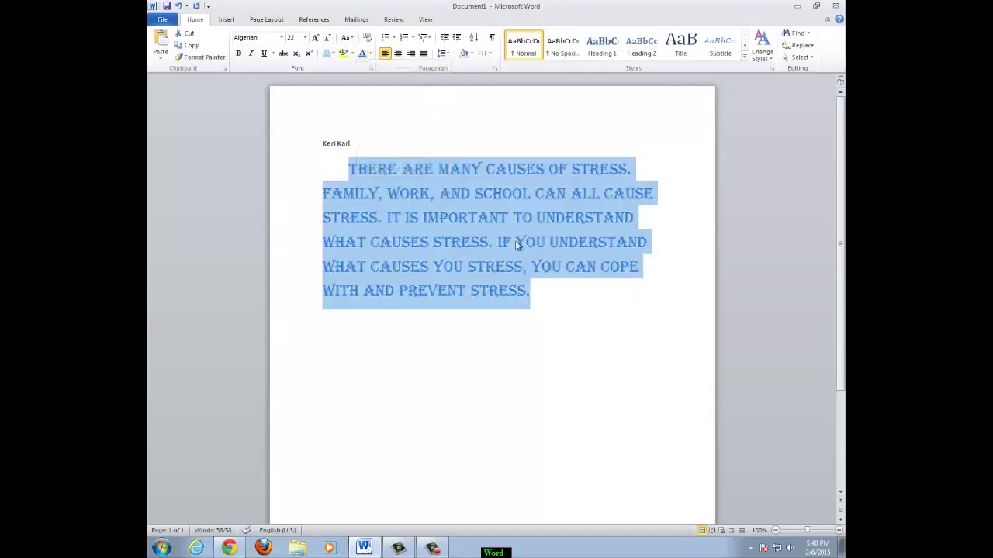
{"action": "left_click", "coordinate": [540, 304]}
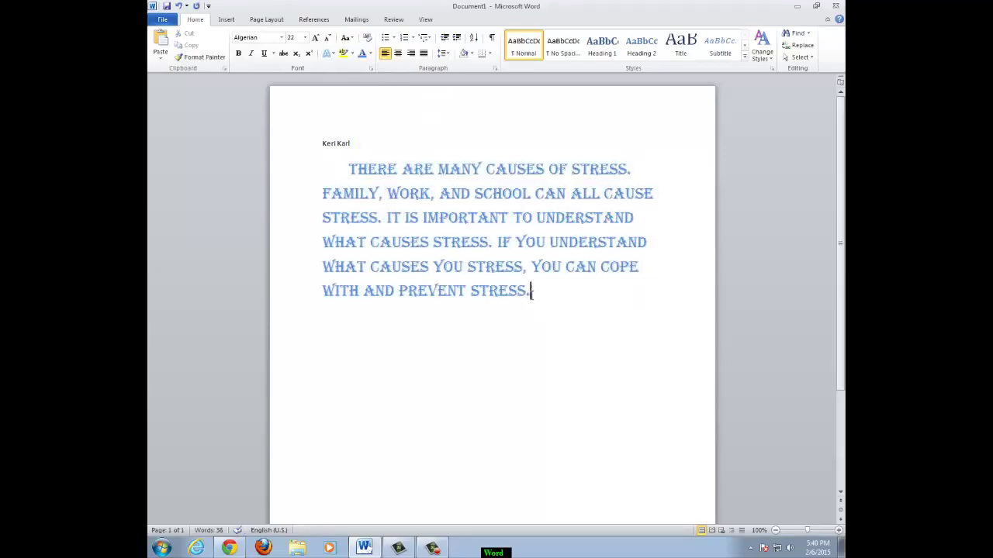
{"action": "mouse_move", "coordinate": [530, 290]}
{"action": "left_mouse_down"}
{"action": "mouse_move", "coordinate": [456, 258]}
{"action": "mouse_move", "coordinate": [358, 174]}
{"action": "left_mouse_up"}
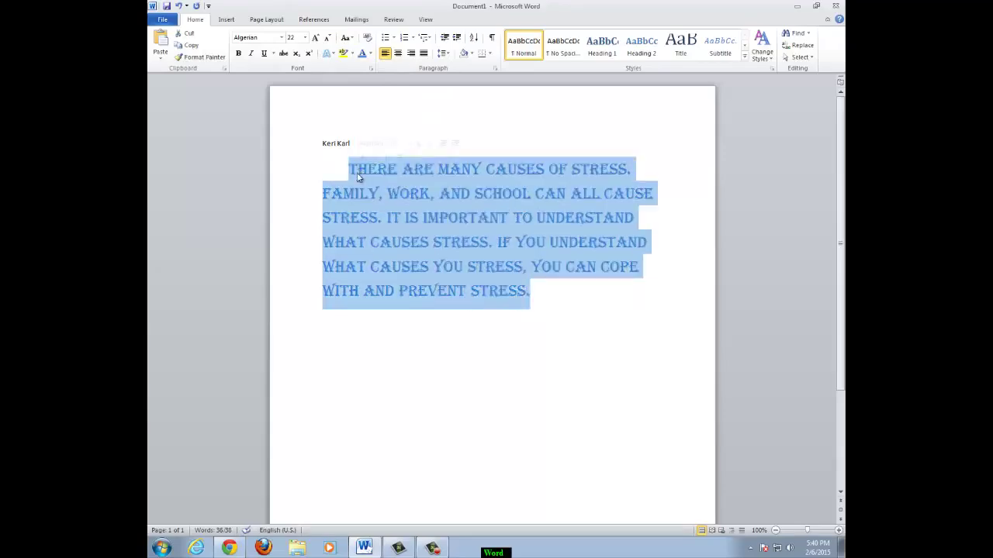
Leave the paragraph bold with italic and underline removed, and start a new line below
{"action": "left_click", "coordinate": [239, 59]}
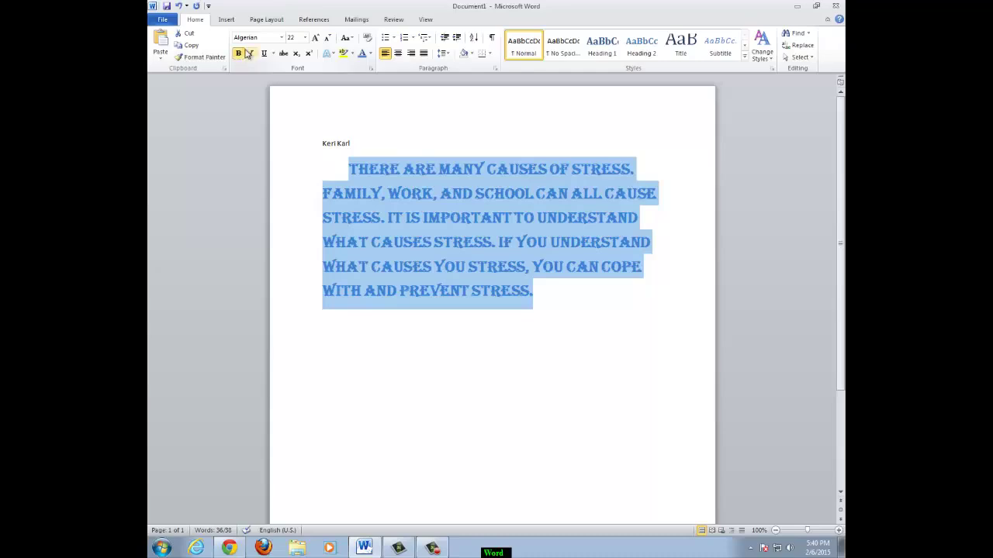
{"action": "left_click", "coordinate": [252, 58]}
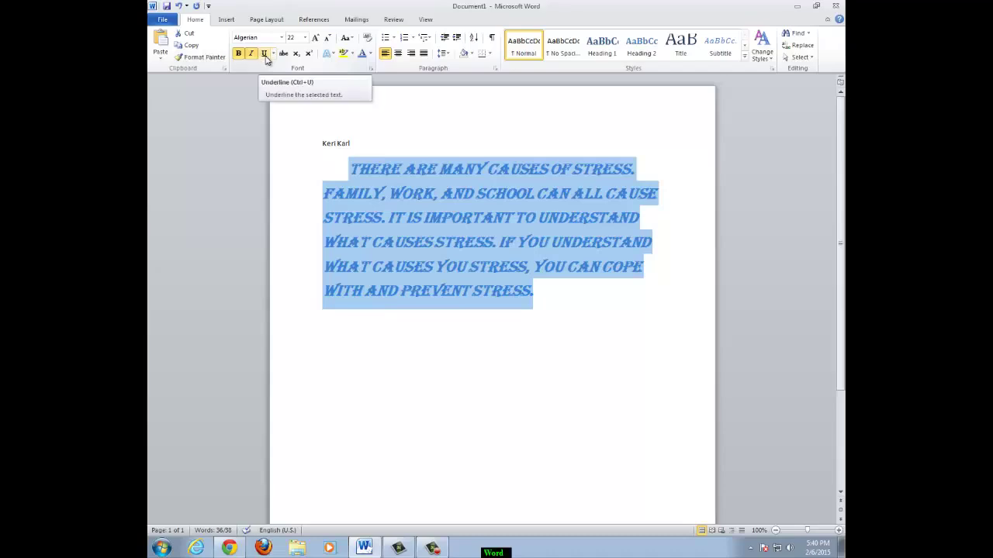
{"action": "left_click", "coordinate": [265, 57]}
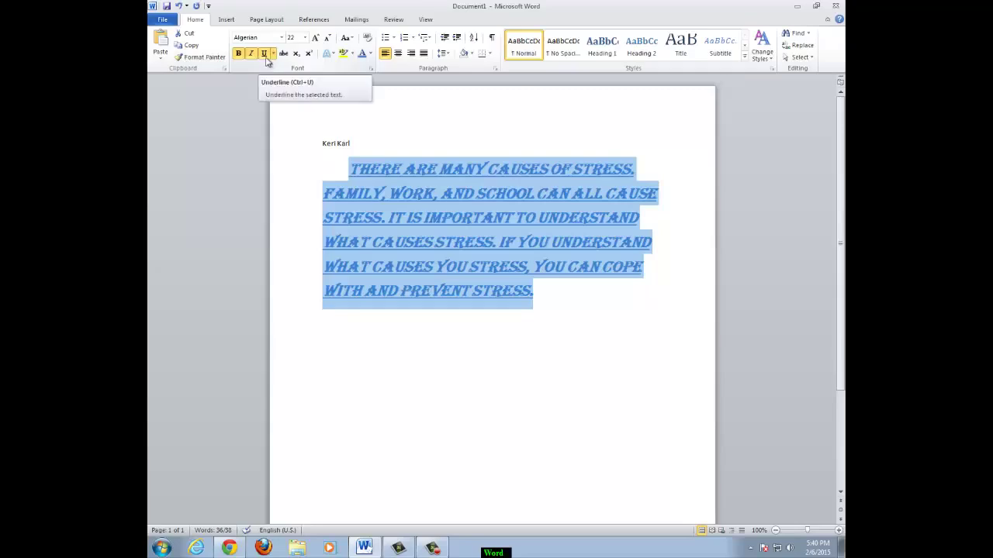
{"action": "left_click", "coordinate": [265, 57]}
{"action": "left_click", "coordinate": [250, 56]}
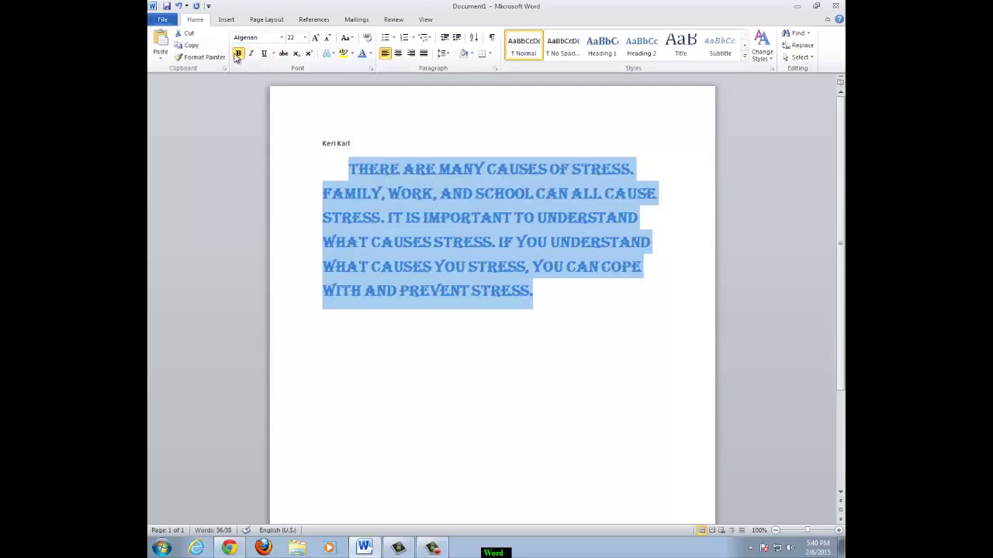
{"action": "left_click", "coordinate": [549, 312]}
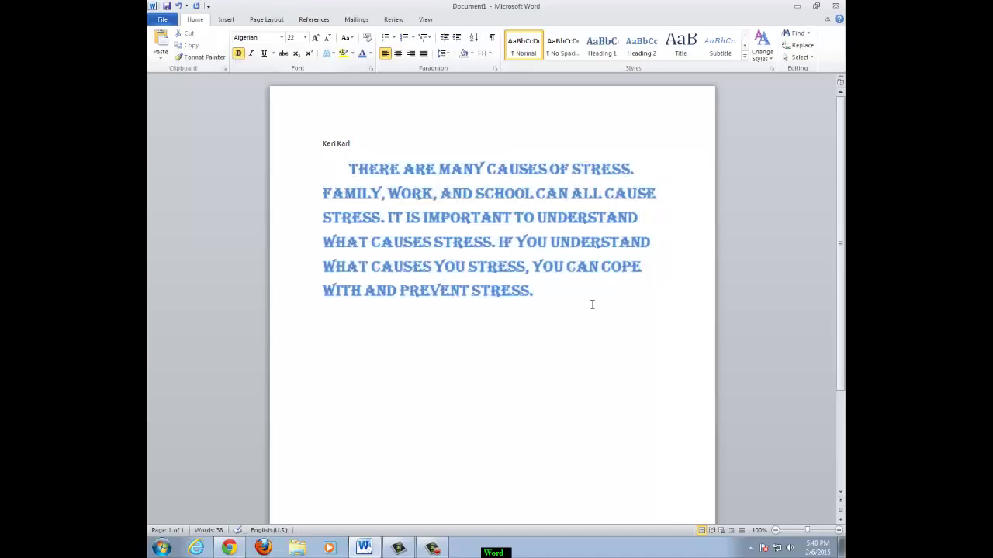
{"action": "key", "text": "Return"}
Insert the sleeping-man photo from the Pictures library below the paragraph
{"action": "left_click", "coordinate": [225, 20]}
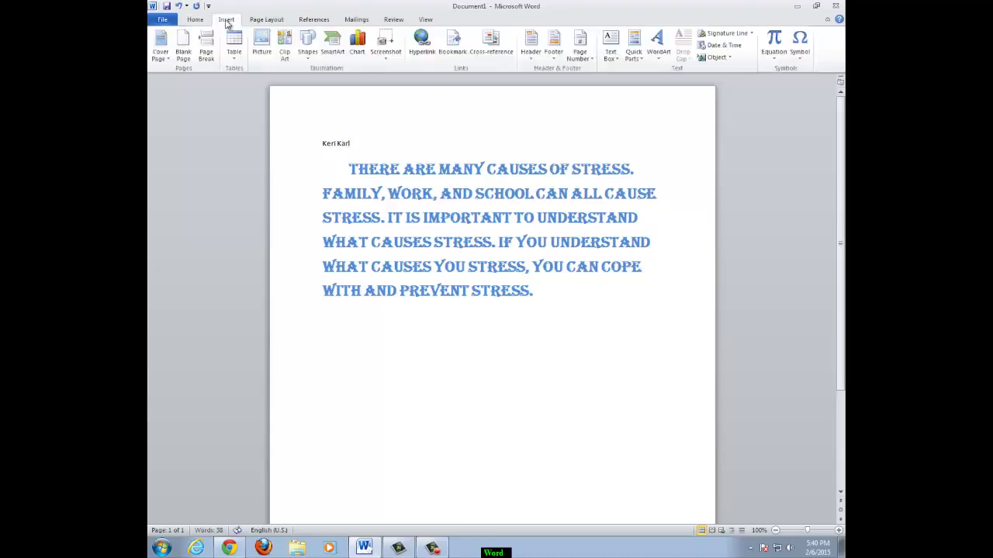
{"action": "left_click", "coordinate": [262, 43]}
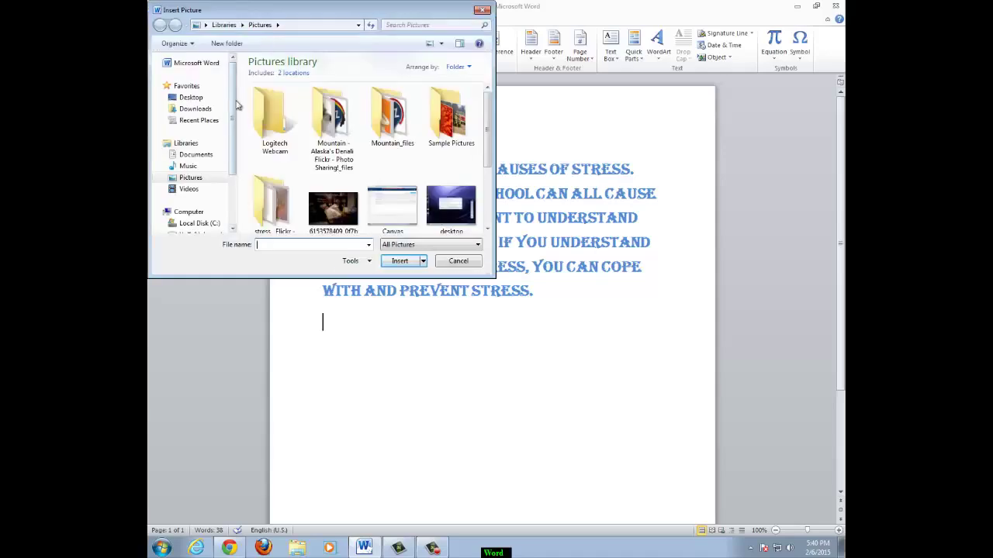
{"action": "left_click", "coordinate": [191, 178]}
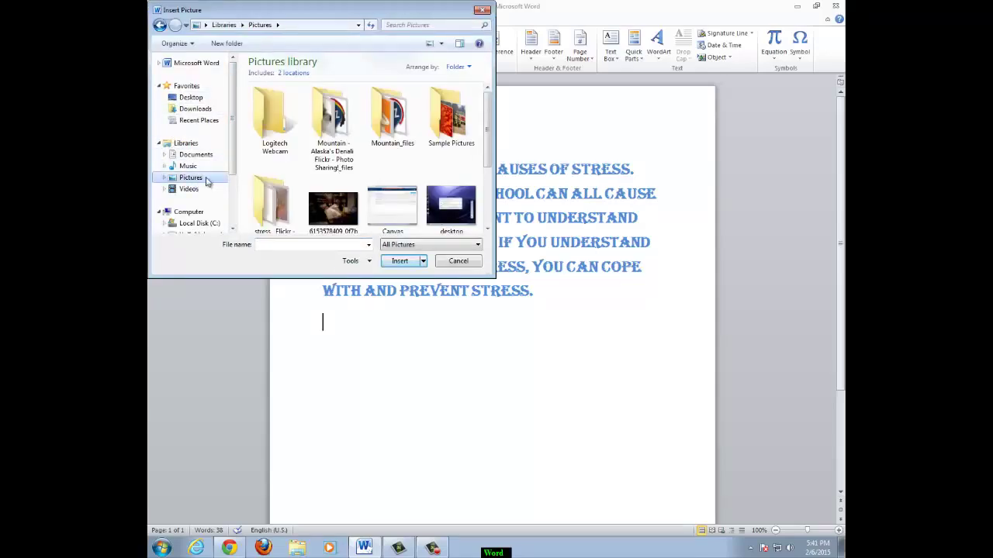
{"action": "left_click", "coordinate": [338, 217]}
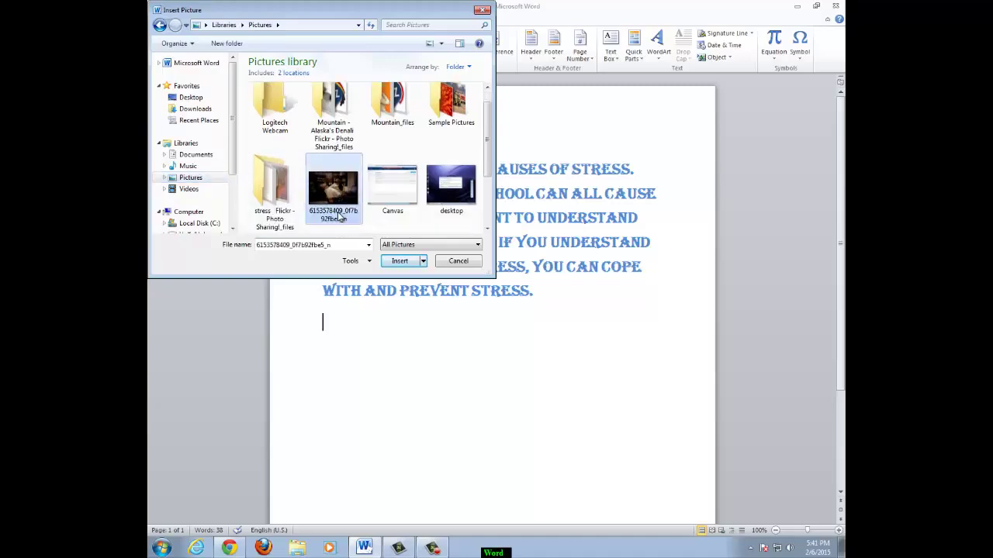
{"action": "left_click", "coordinate": [399, 261]}
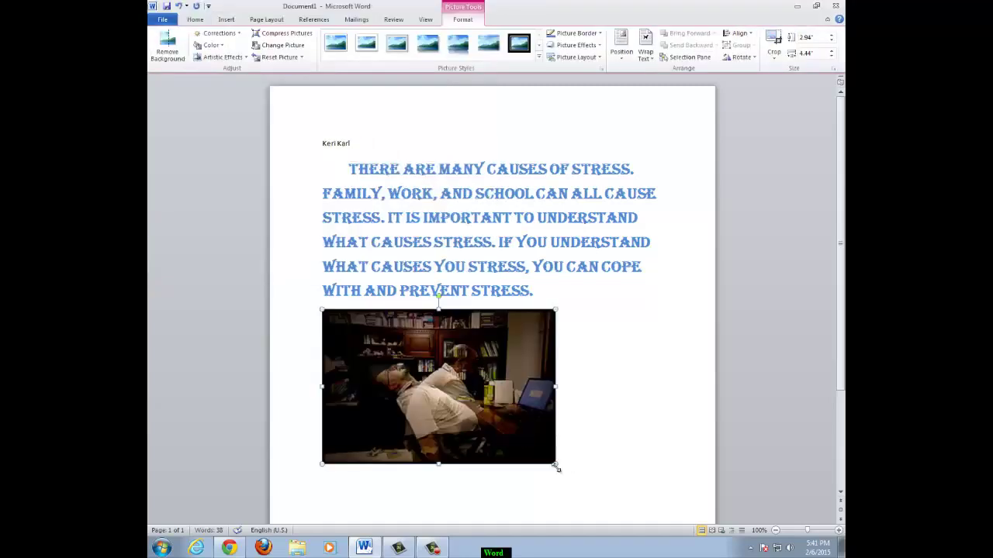
Resize the photo to about 4.07 × 6.14 inches and add an empty line beneath it
{"action": "mouse_move", "coordinate": [554, 463]}
{"action": "left_mouse_down"}
{"action": "mouse_move", "coordinate": [664, 504]}
{"action": "mouse_move", "coordinate": [574, 470]}
{"action": "left_mouse_up"}
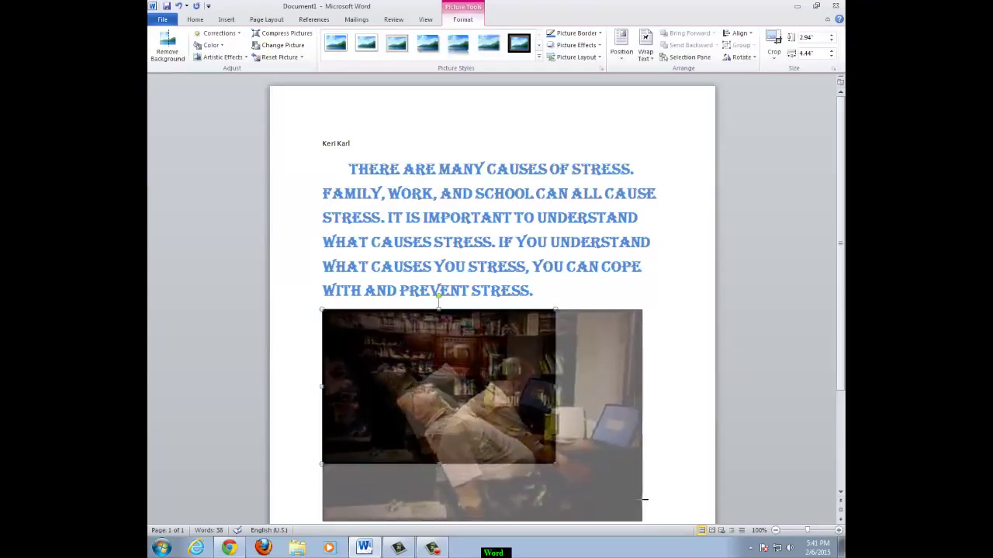
{"action": "left_click_drag", "start_coordinate": [574, 470], "coordinate": [643, 497]}
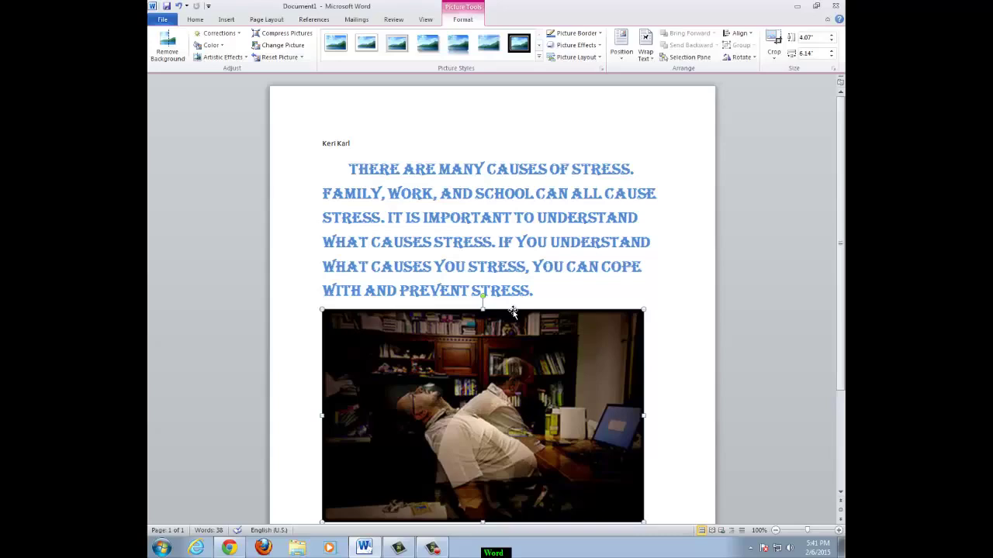
{"action": "left_click", "coordinate": [655, 501]}
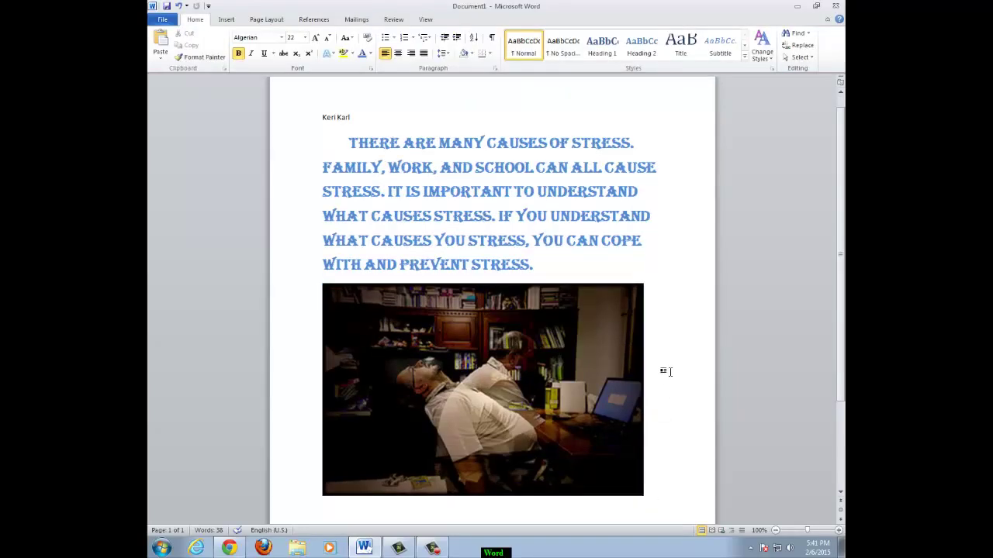
{"action": "key", "text": "Return"}
Save the document in the Documents library as 'StressParagraphandPicture'
{"action": "left_click", "coordinate": [170, 21]}
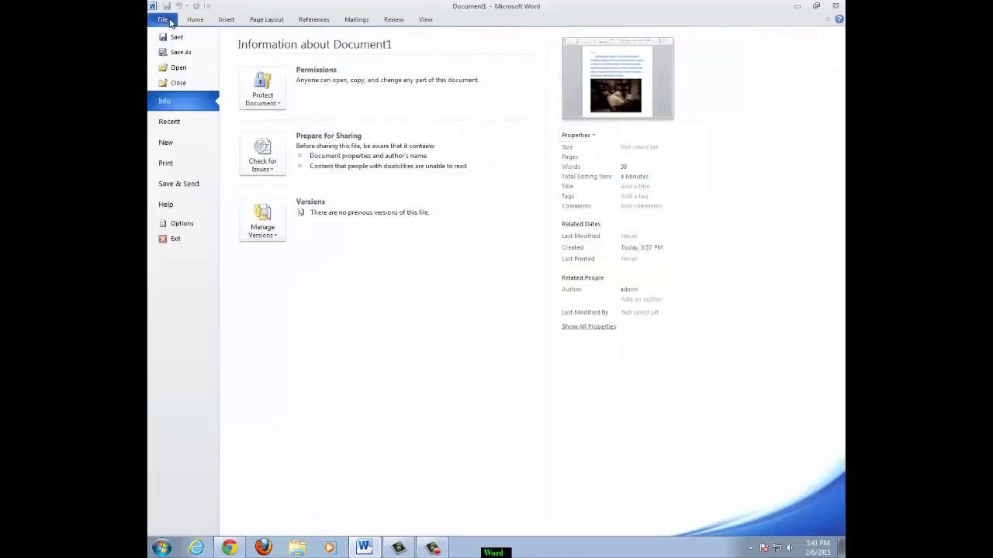
{"action": "left_click", "coordinate": [186, 53]}
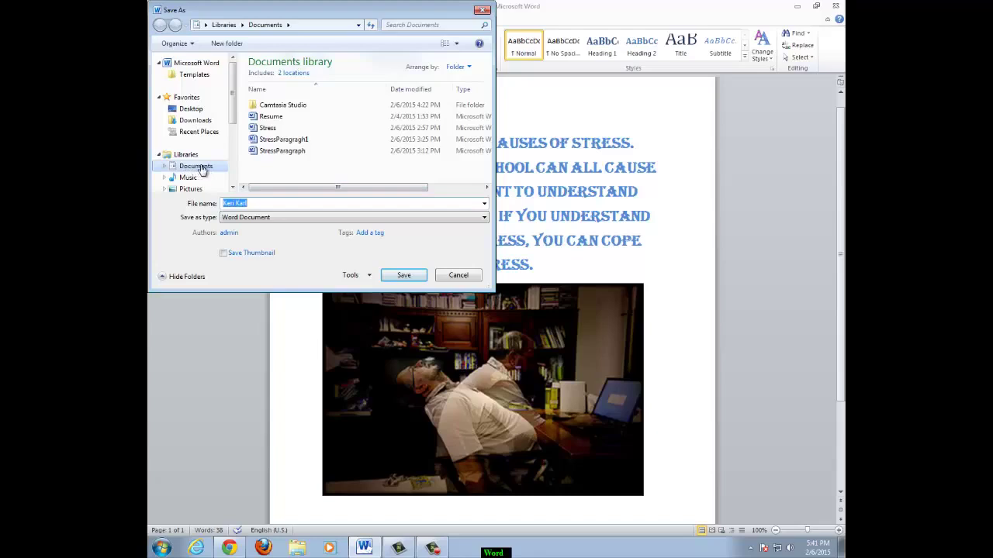
{"action": "left_click", "coordinate": [201, 168]}
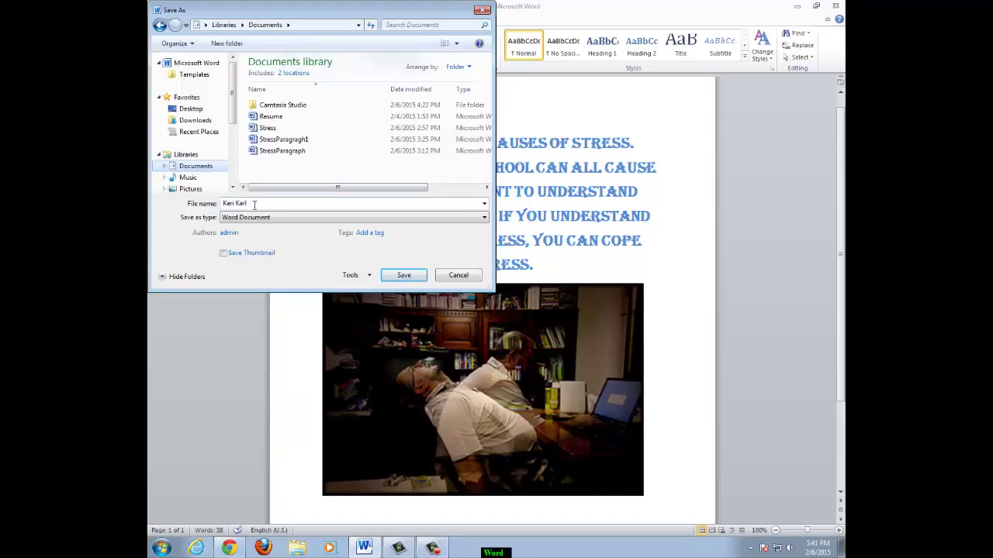
{"action": "left_click", "coordinate": [255, 205]}
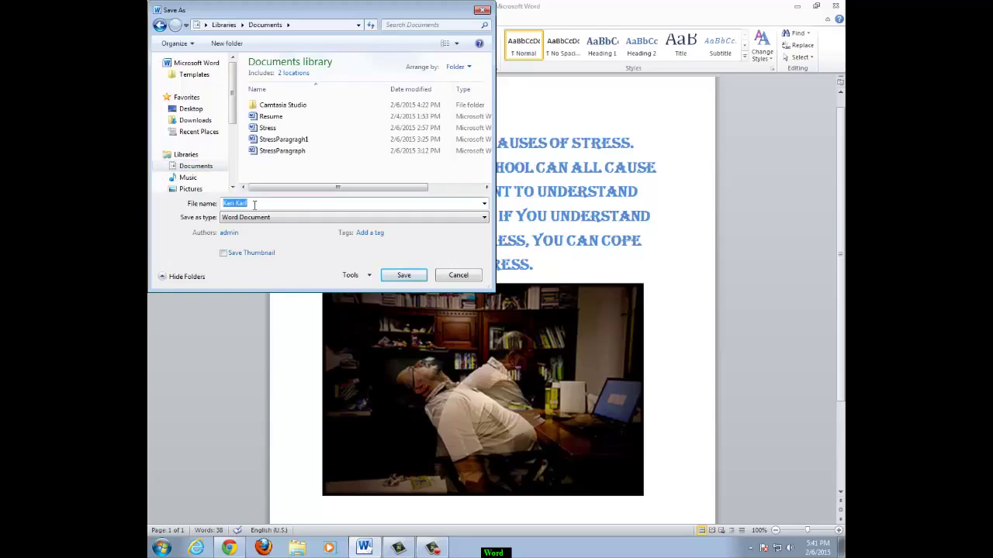
{"action": "type", "text": "StressP"}
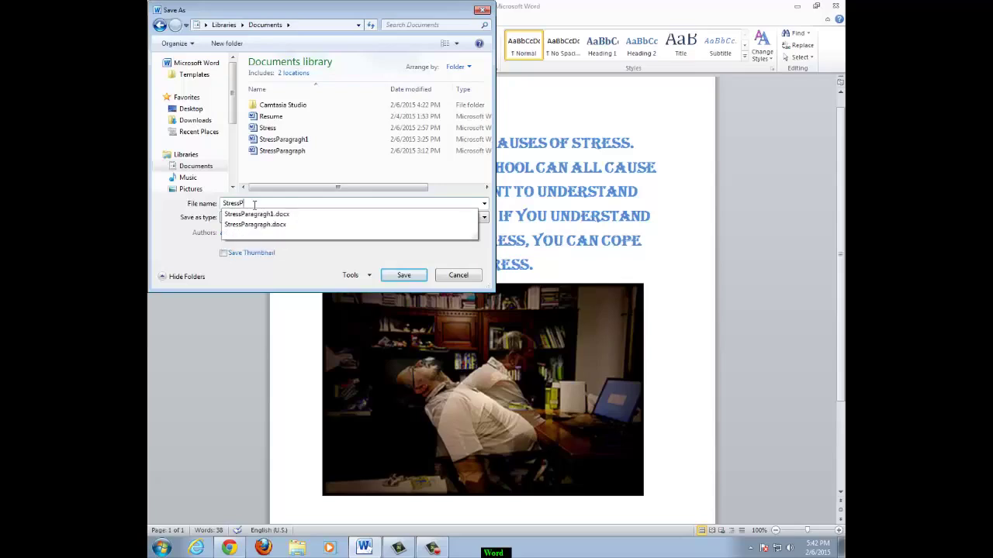
{"action": "type", "text": "aragra"}
{"action": "type", "text": "ph an"}
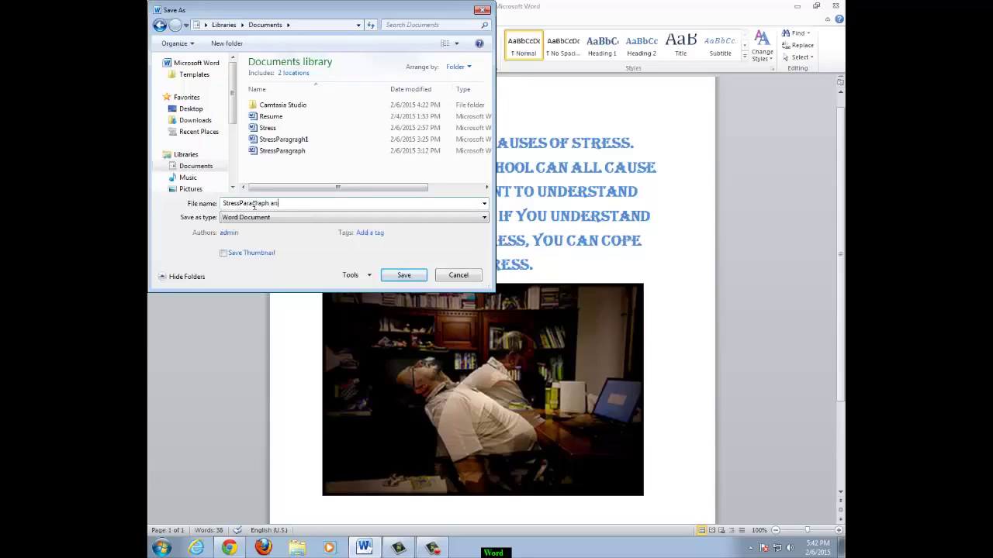
{"action": "key", "text": "BackSpace"}
{"action": "type", "text": "a"}
{"action": "type", "text": "ndPu"}
{"action": "key", "text": "BackSpace"}
{"action": "type", "text": "icu"}
{"action": "type", "text": "ture"}
{"action": "left_click", "coordinate": [403, 276]}
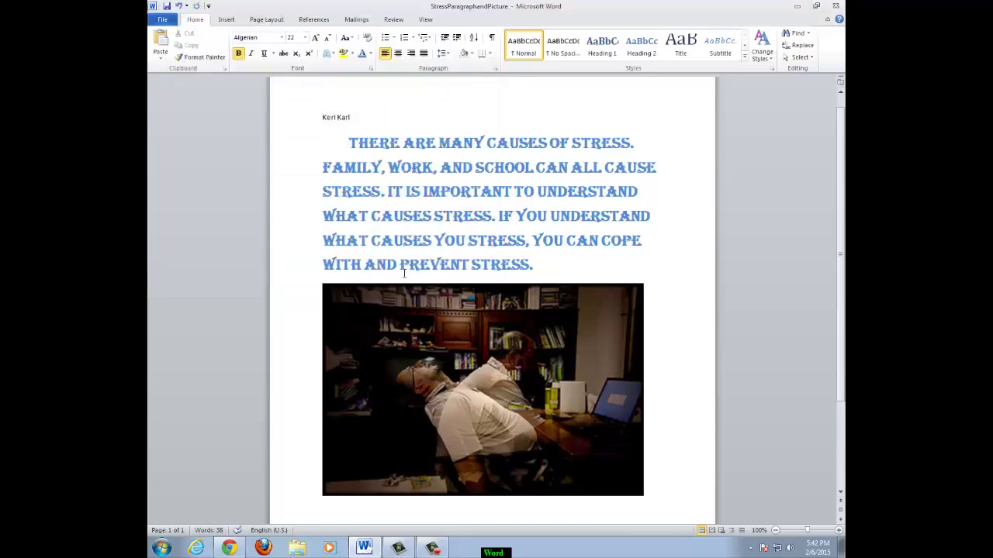